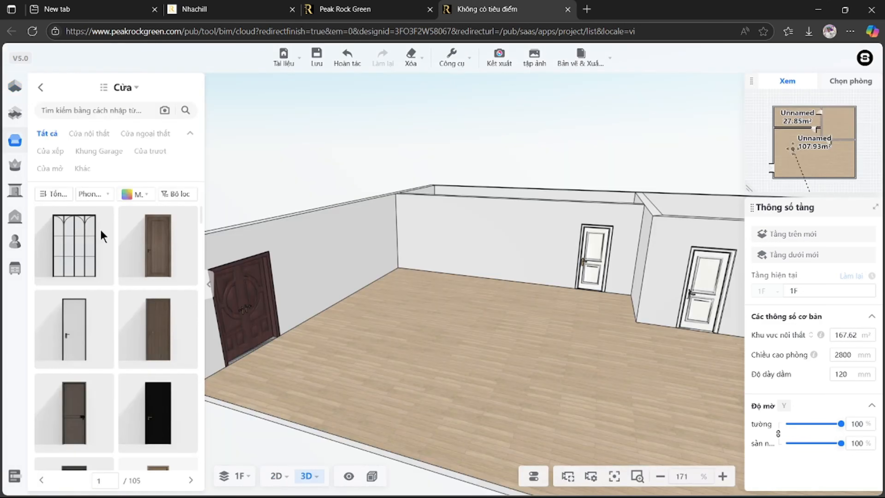
Place a plain brown door on the back wall and a black glazed door on the side wall beside the double door
left_click_drag(132, 276, 460, 245)
left_click_drag(77, 303, 316, 268)
scroll(91, 330, "down", 10)
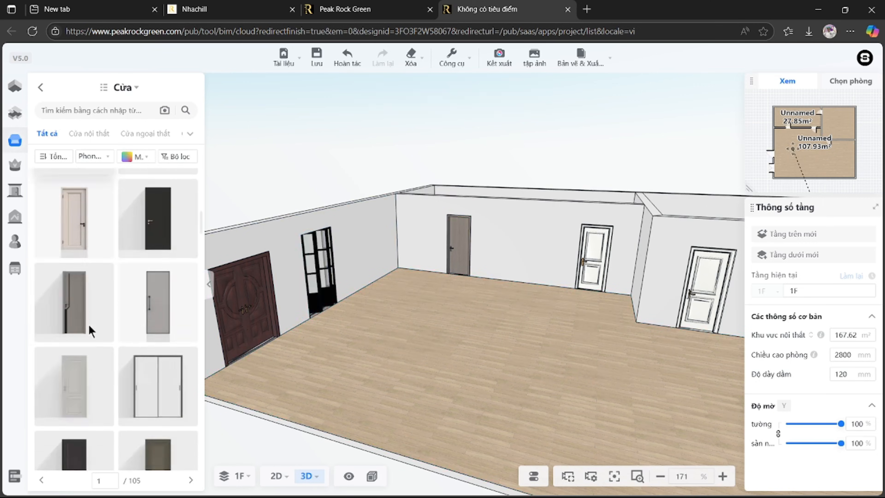
scroll(199, 351, "down", 7)
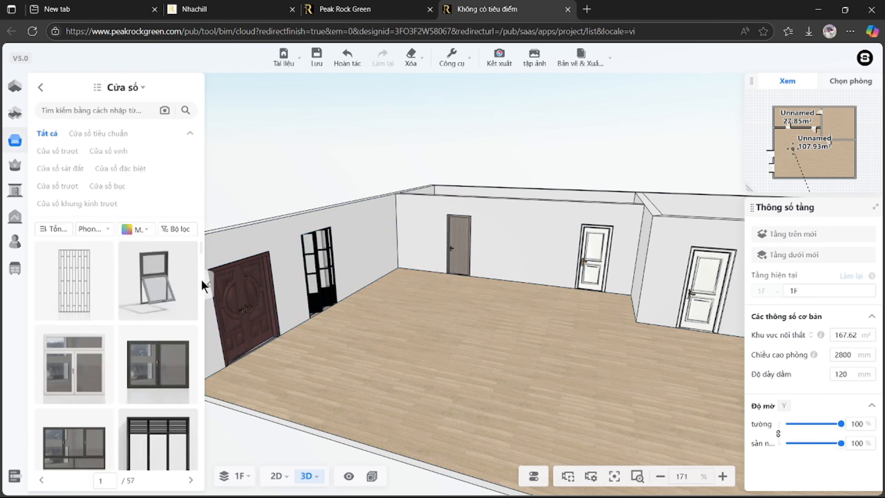
scroll(198, 287, "down", 10)
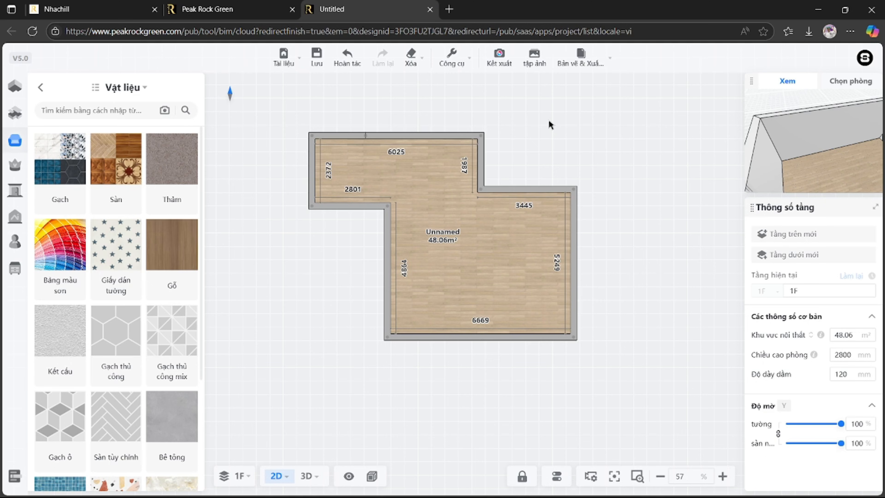
Examine the floor plan components for the available opening, door, window and custom door types
mouse_move(13, 95)
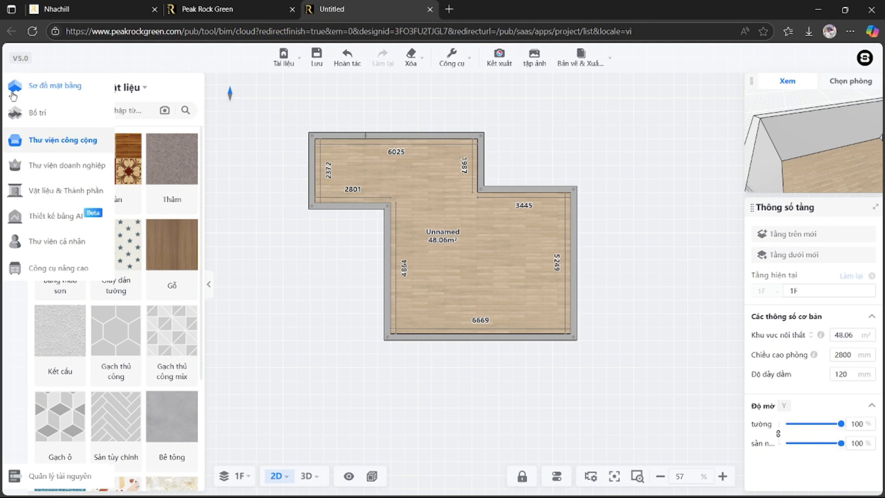
left_click(13, 93)
scroll(115, 195, "down", 6)
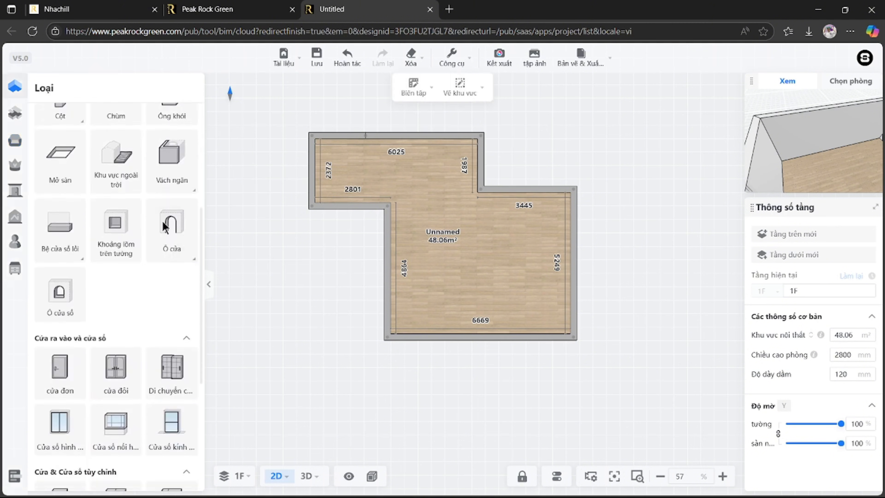
scroll(90, 205, "down", 3)
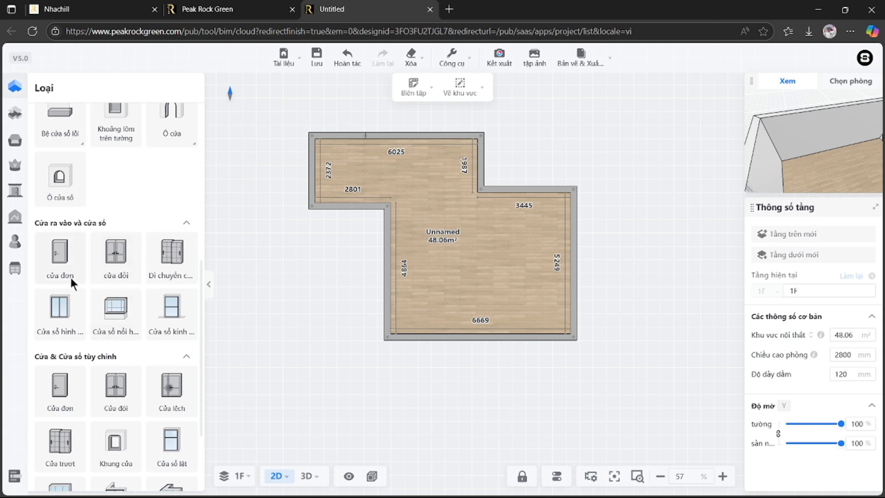
scroll(179, 209, "down", 2)
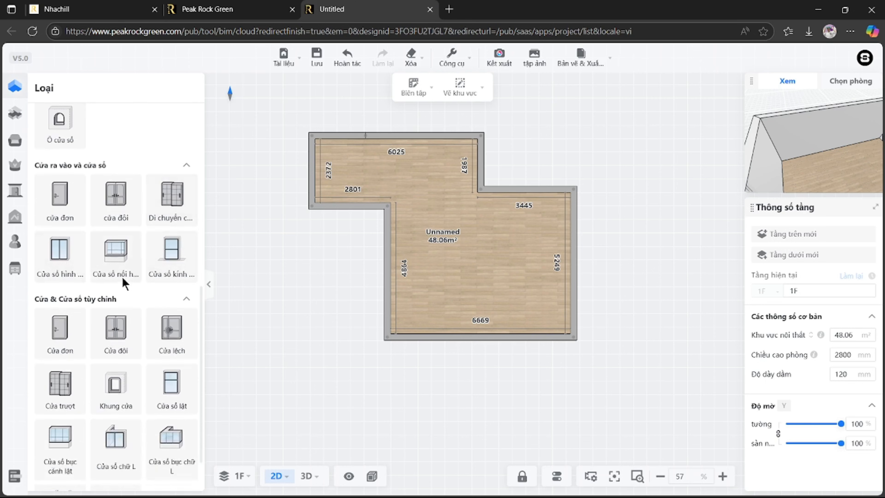
scroll(179, 404, "down", 2)
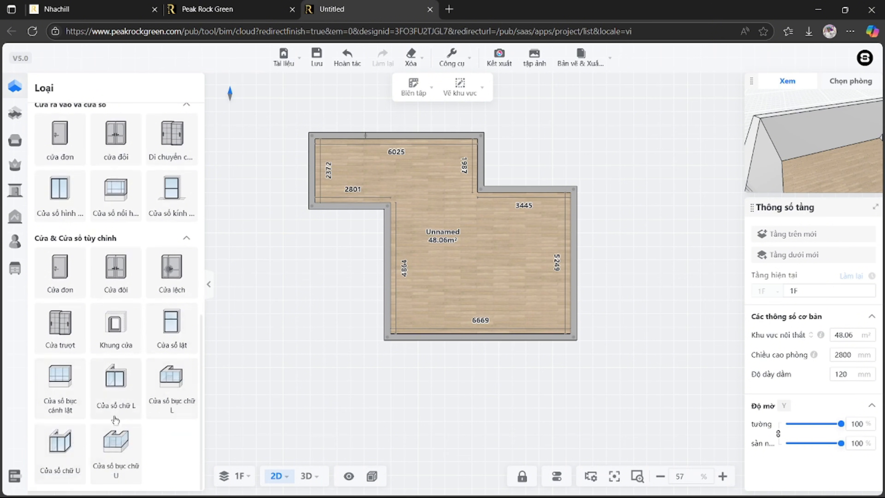
scroll(117, 420, "up", 5)
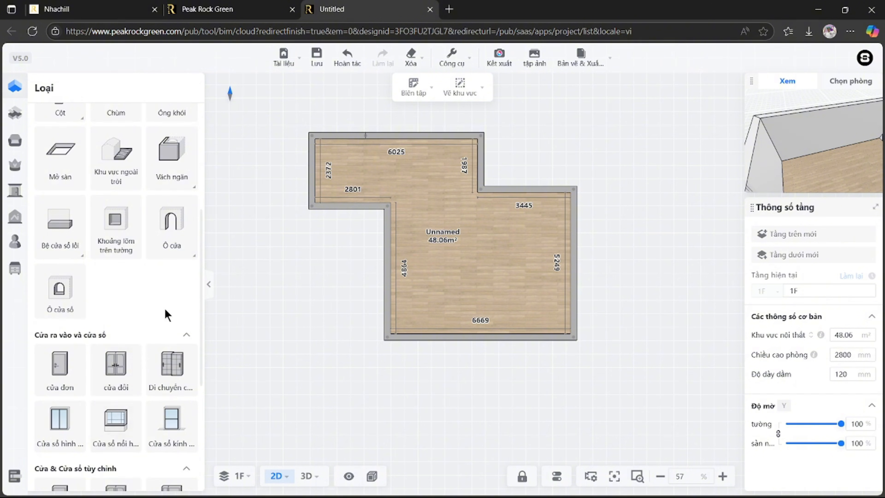
mouse_move(184, 230)
scroll(128, 279, "down", 2)
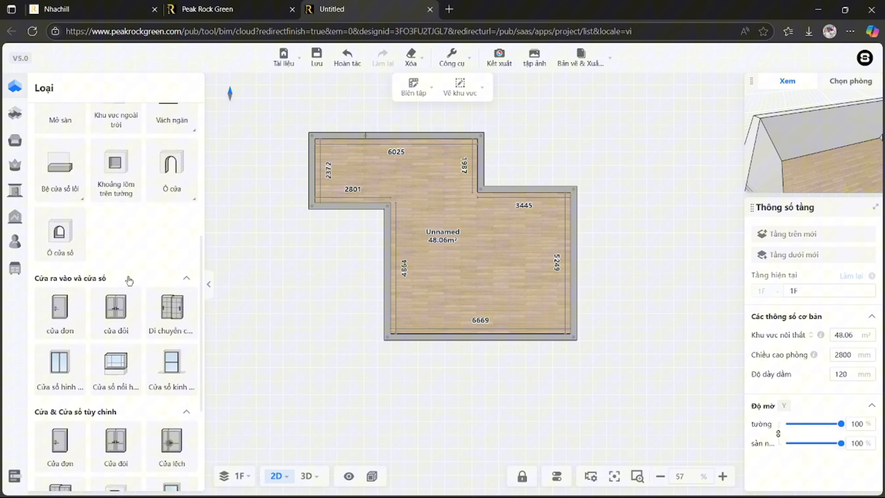
Place a single door (cửa đơn) in the plan's bottom wall, about 630 mm from the lower-left inner corner
left_click(65, 316)
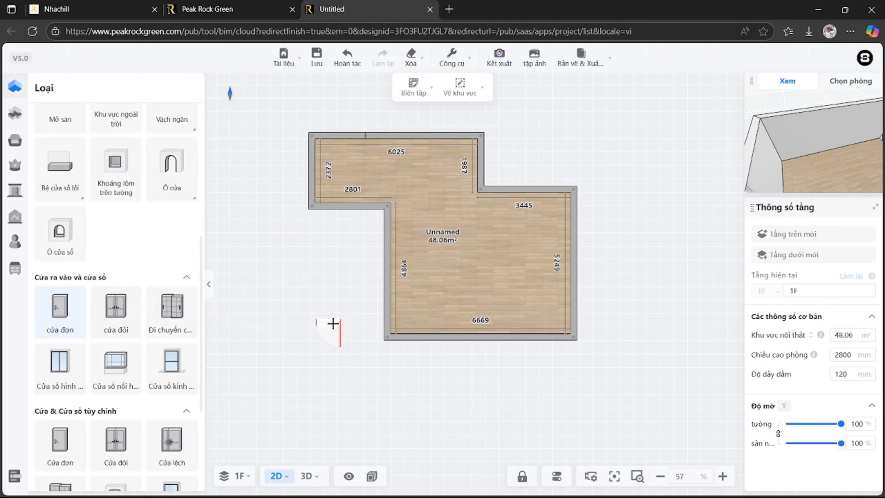
scroll(424, 339, "up", 2)
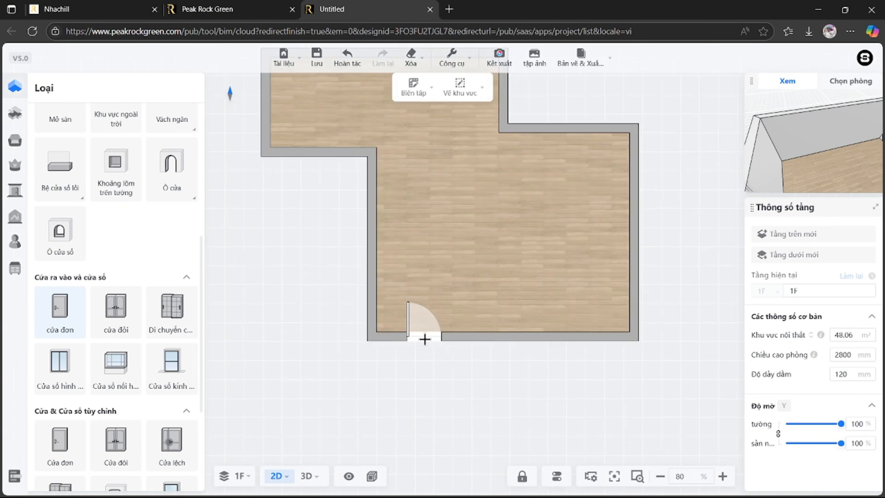
scroll(425, 338, "up", 3)
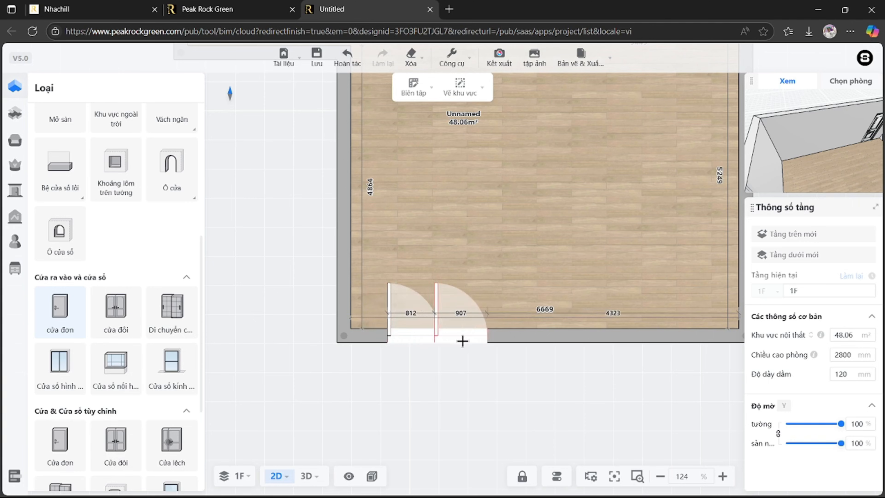
scroll(466, 340, "down", 2)
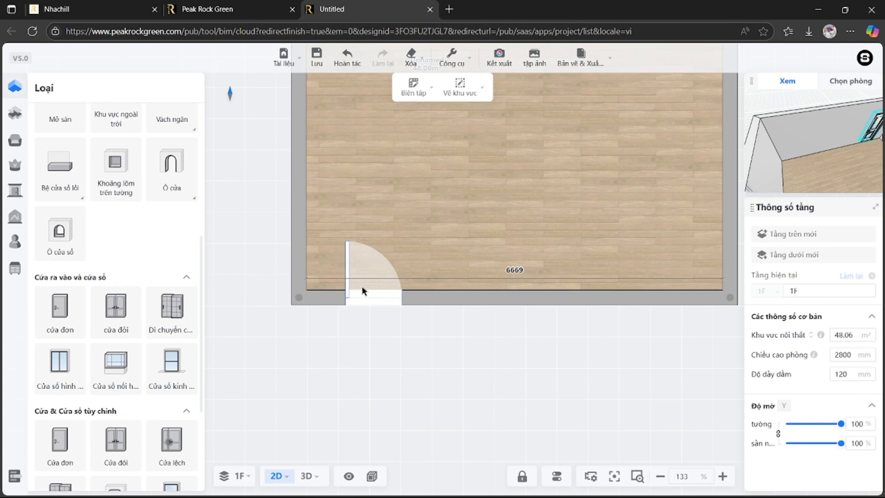
Widen the single door in the bottom wall to about 1680 mm, keeping its left edge in place
left_click(370, 301)
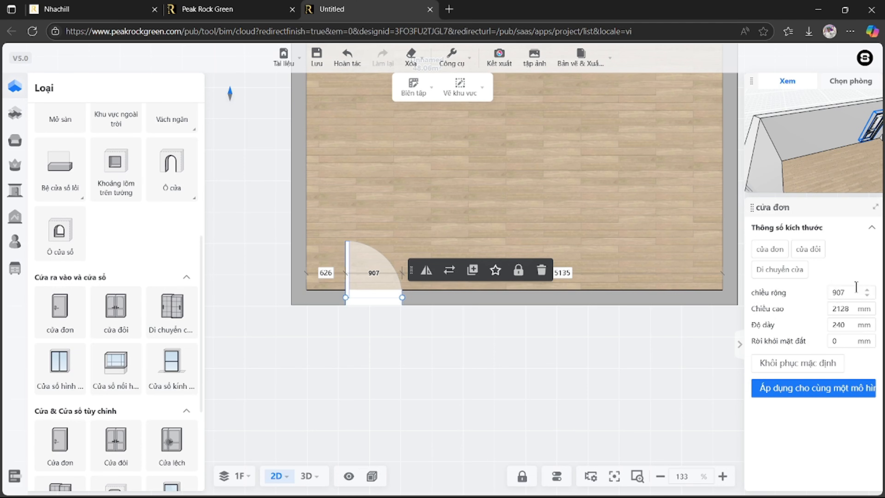
left_click_drag(854, 292, 829, 341)
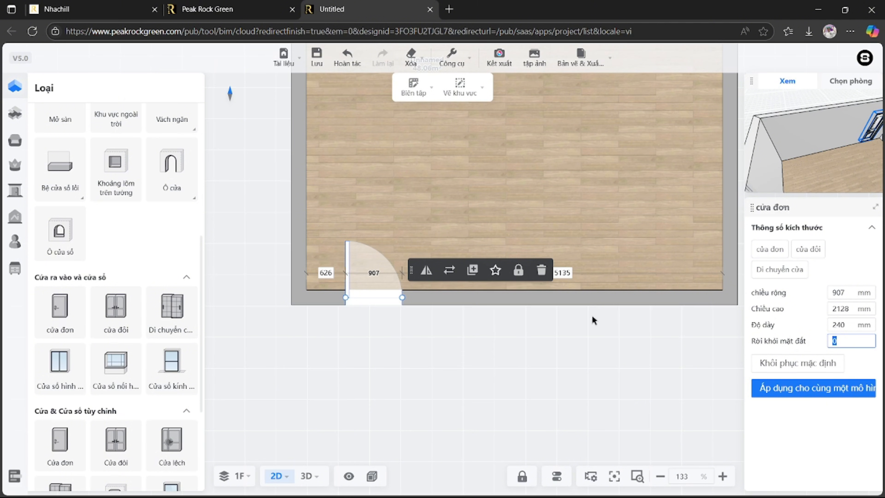
scroll(382, 294, "up", 5)
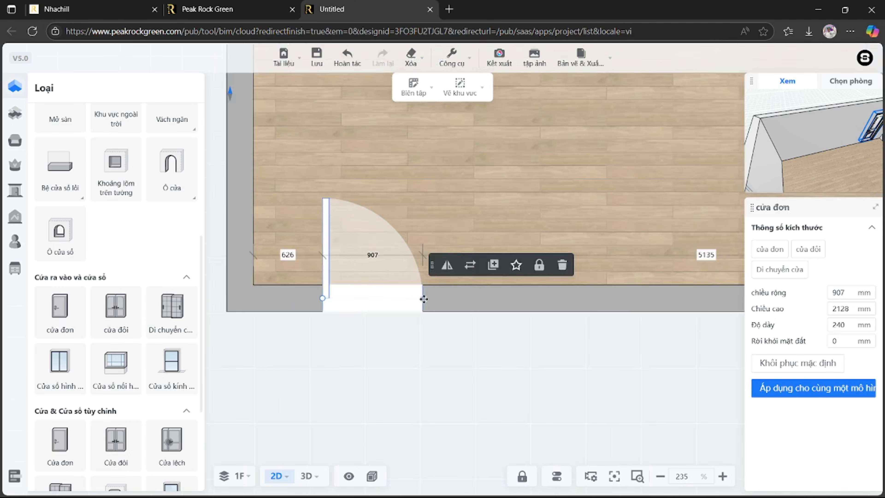
left_click_drag(420, 302, 508, 301)
scroll(507, 310, "down", 6)
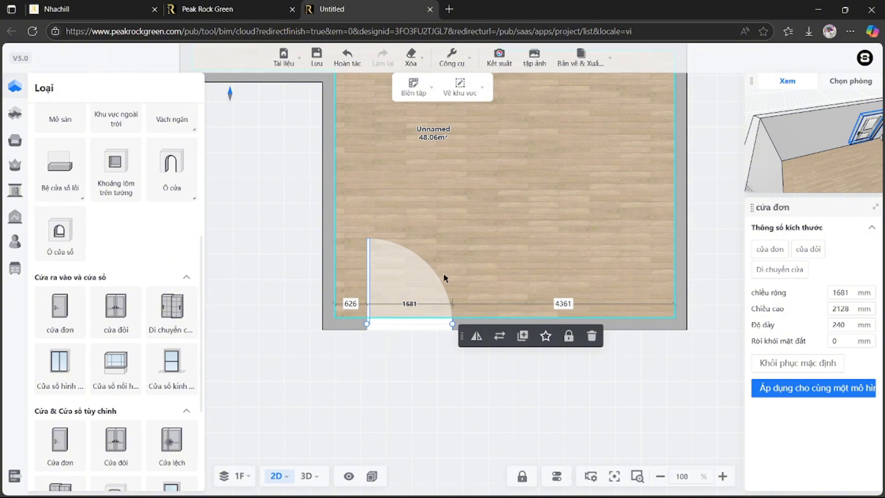
left_click(412, 355)
left_click(404, 320)
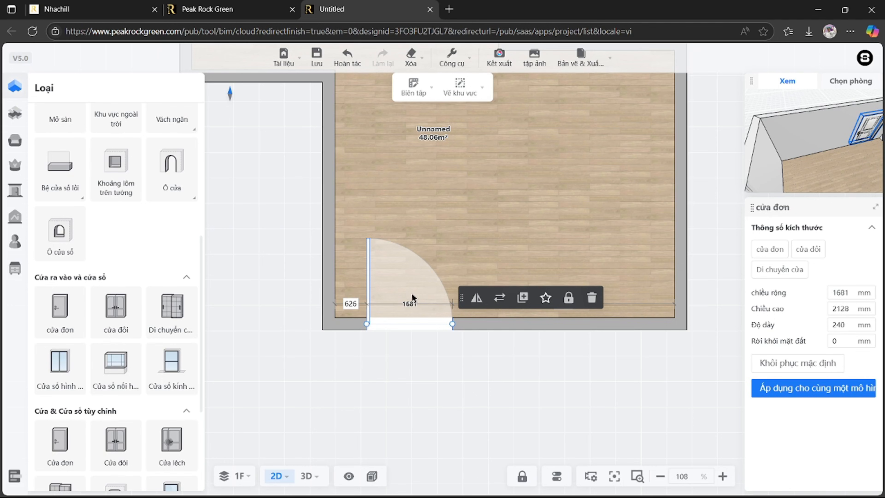
scroll(411, 293, "down", 5)
left_click(424, 344)
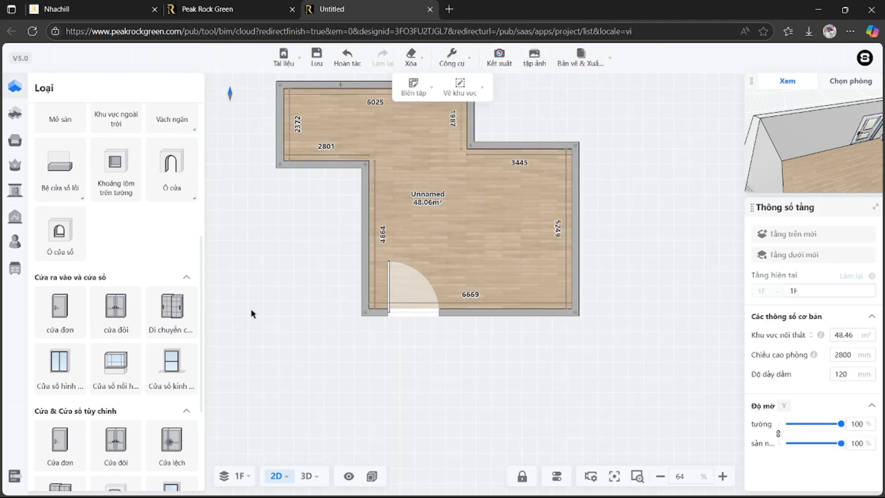
Place the grey-brown door with a dark vertical strip from the public library's architecture doors in the bottom wall, right of the single door
scroll(126, 289, "down", 2)
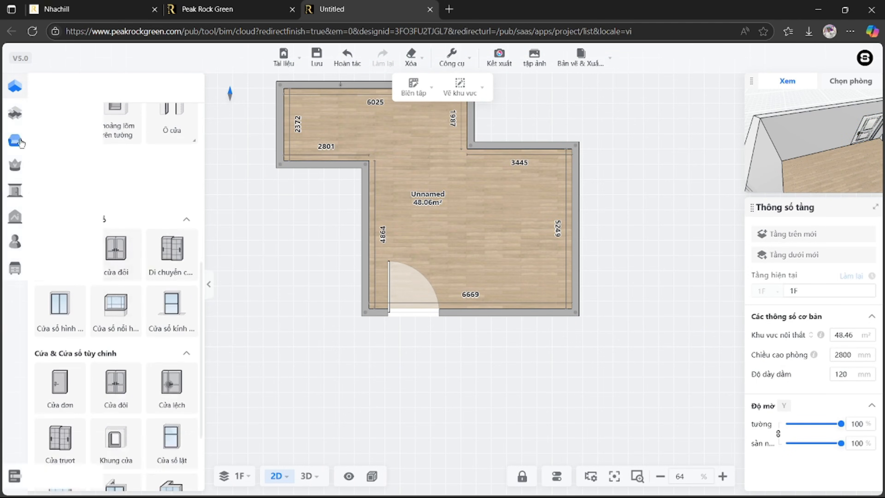
left_click(14, 140)
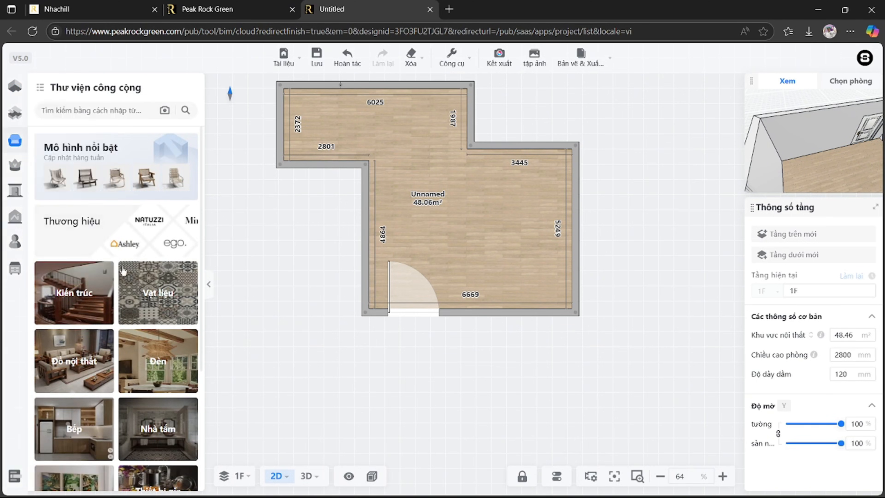
scroll(123, 270, "down", 2)
left_click(83, 231)
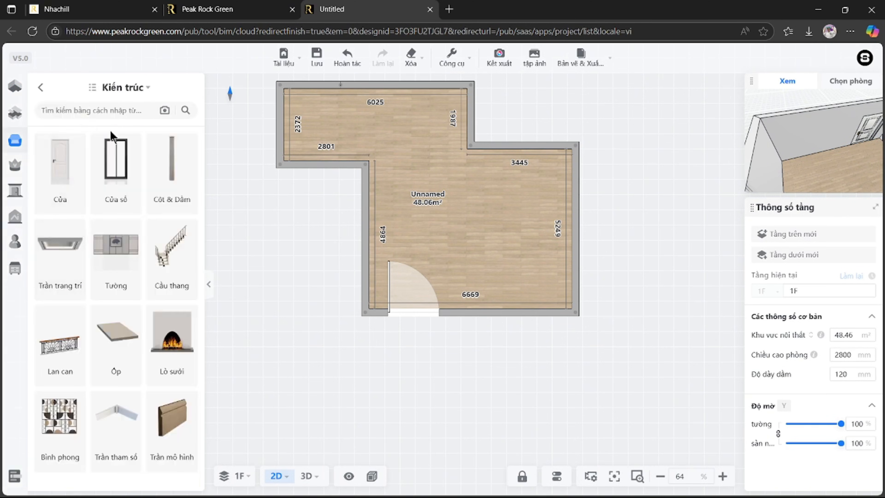
left_click(66, 186)
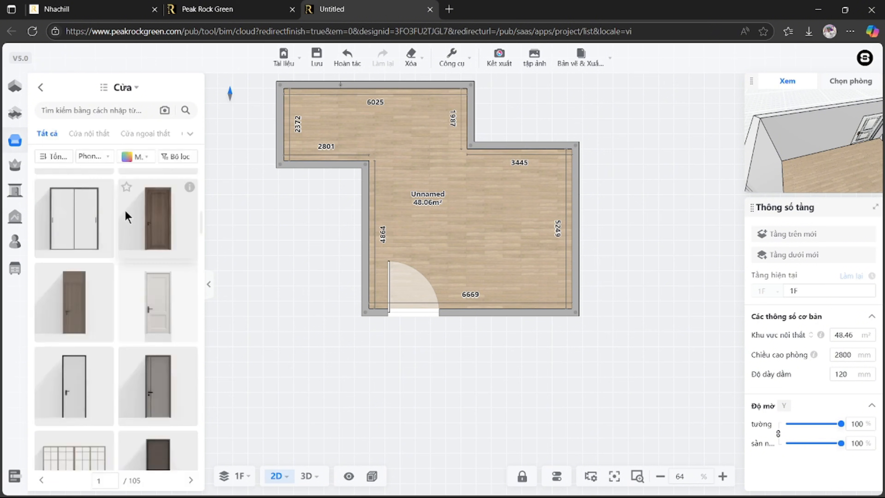
scroll(134, 237, "down", 5)
scroll(134, 327, "down", 8)
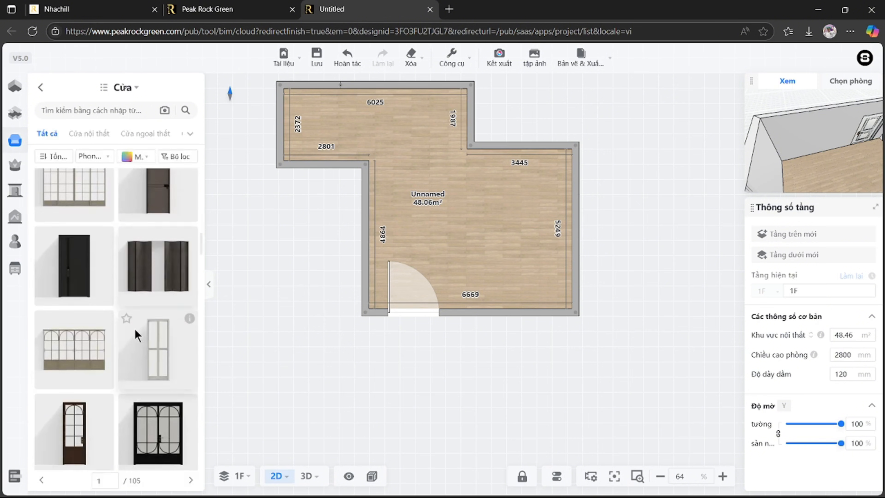
scroll(149, 335, "down", 3)
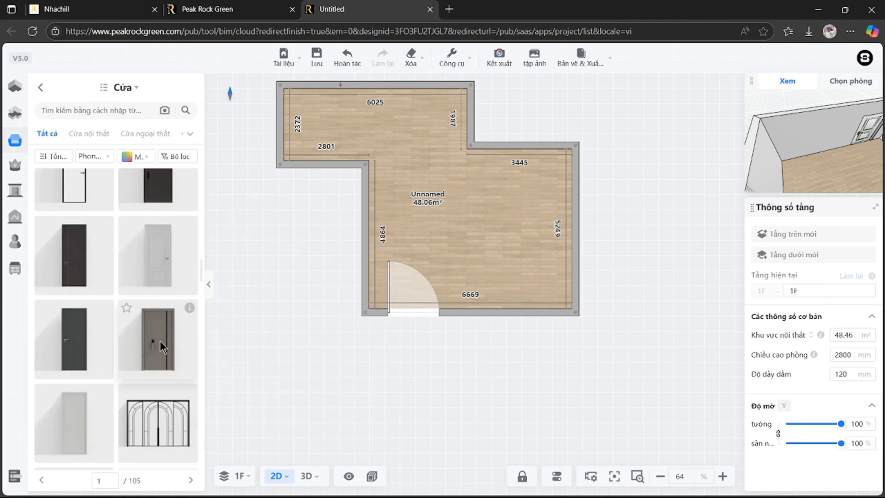
left_click_drag(156, 349, 494, 316)
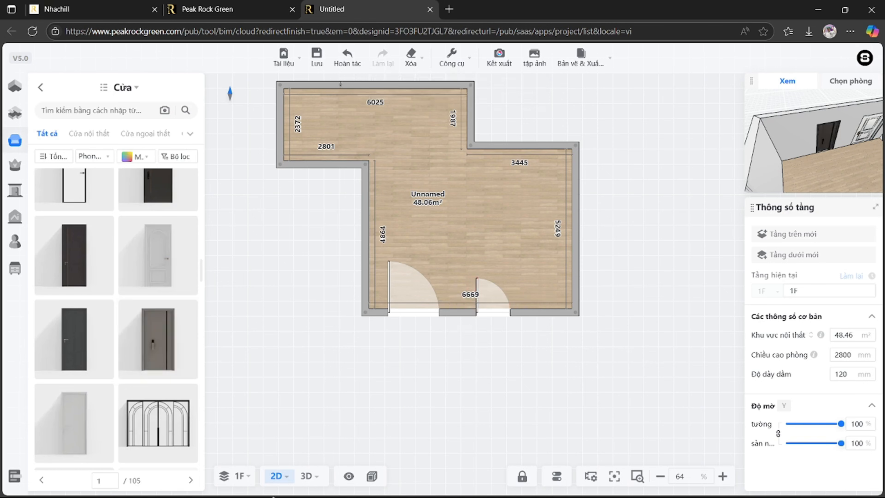
In the 3D view, place the light grey panelled library door on the empty wall adjoining the two-door wall
mouse_move(317, 478)
left_click(316, 431)
scroll(485, 385, "down", 3)
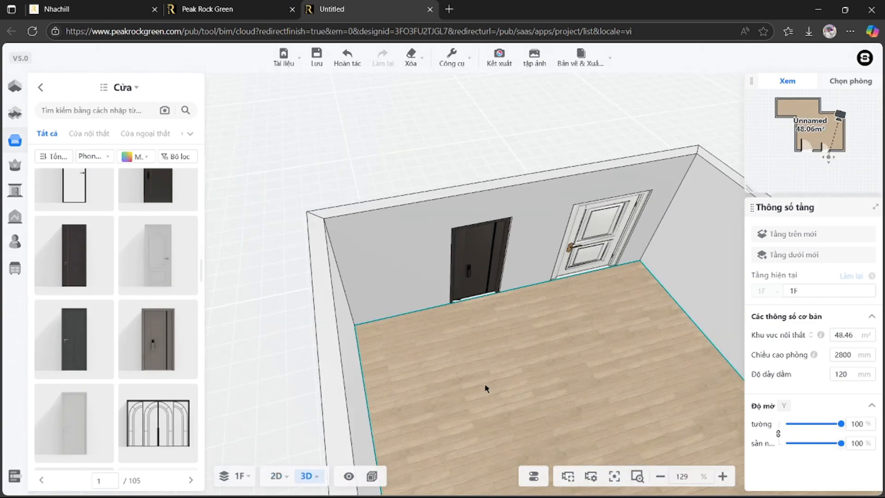
left_click_drag(486, 388, 484, 366)
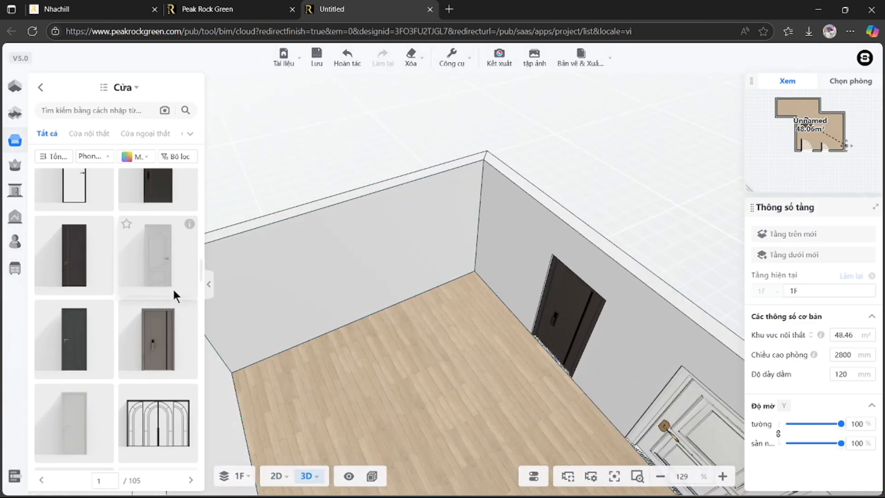
scroll(176, 296, "up", 1)
left_click_drag(175, 296, 343, 285)
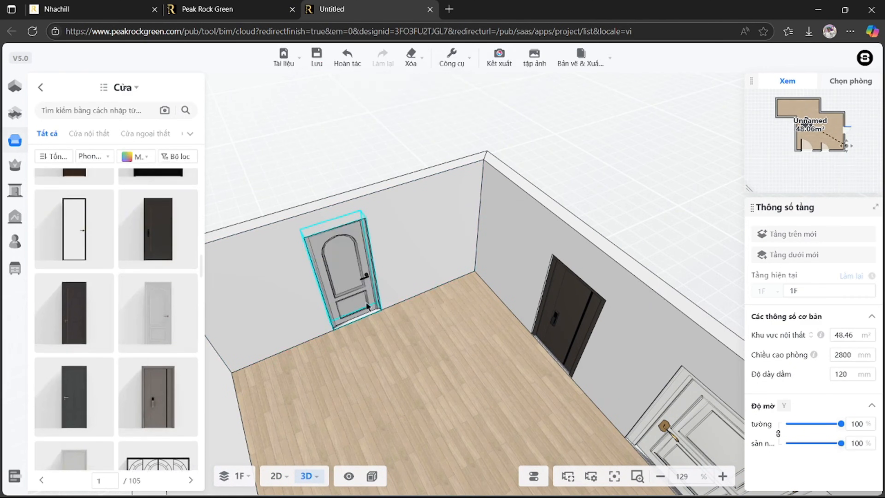
Select the light grey panelled door on the wall adjoining the two-door wall and open its material replacement
left_click_drag(400, 328, 475, 354)
right_click_drag(475, 355, 440, 363)
scroll(411, 344, "up", 3)
left_click(392, 275)
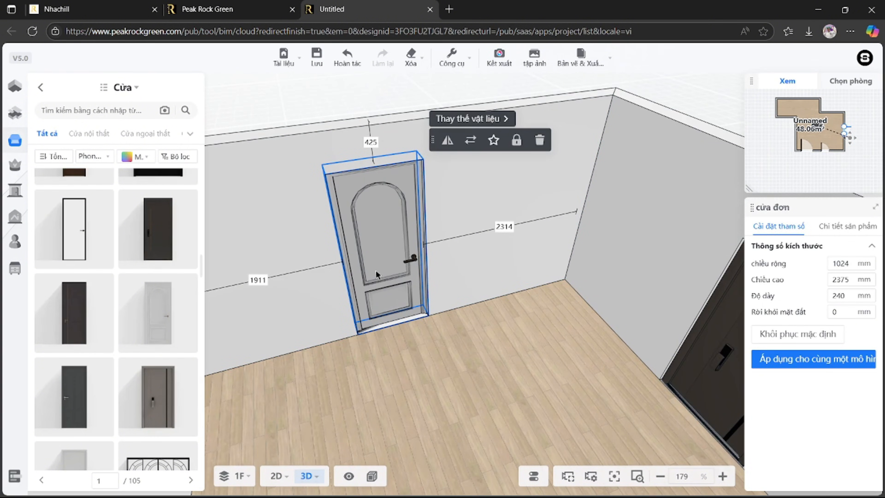
scroll(376, 274, "down", 3)
left_click_drag(449, 340, 398, 345)
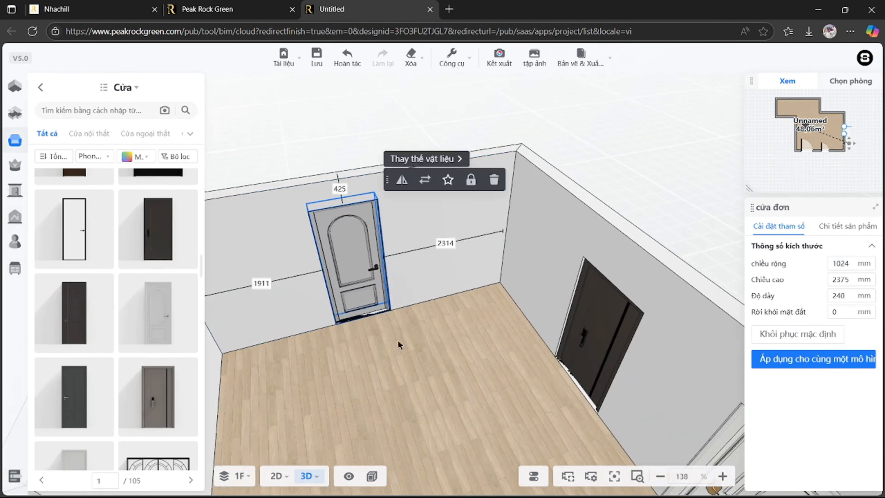
right_click_drag(398, 345, 426, 343)
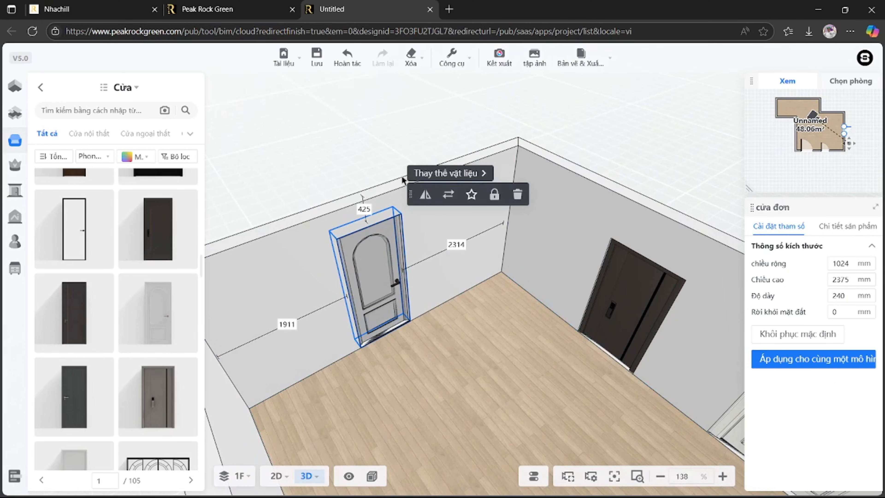
left_click(445, 174)
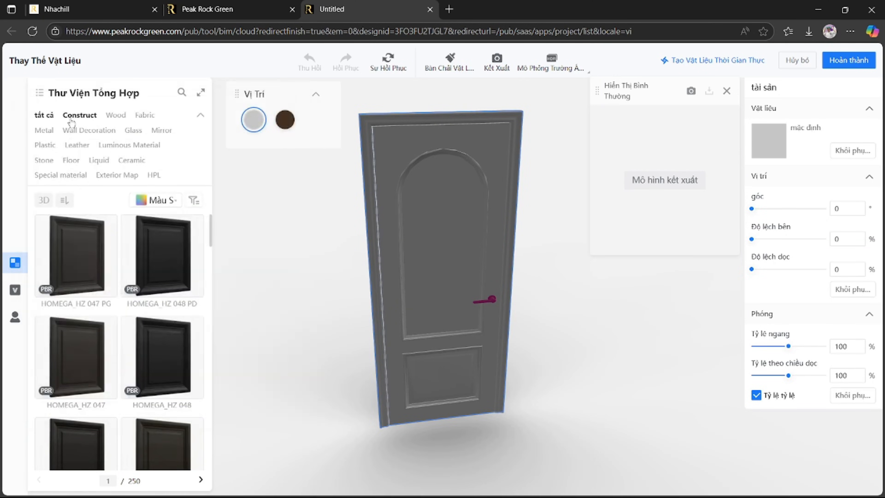
Apply the Walnut Wood - High material from the Wood category to the door's light grey surface
left_click(114, 115)
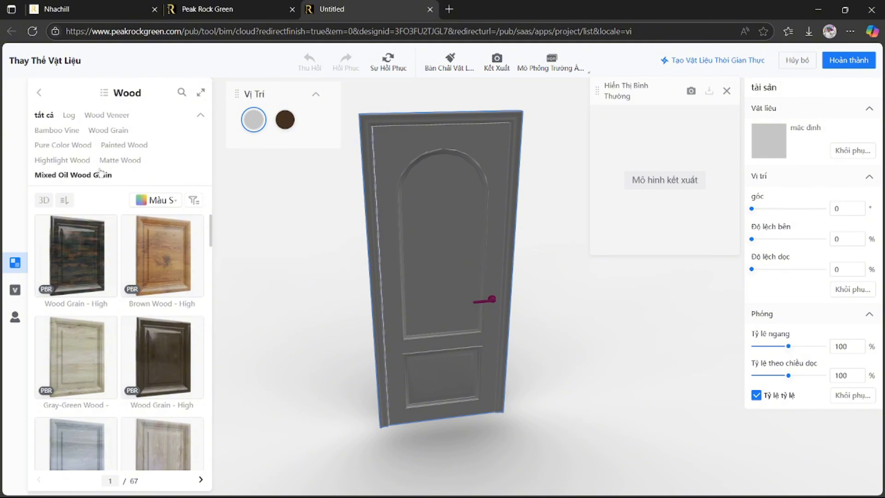
scroll(251, 295, "down", 2)
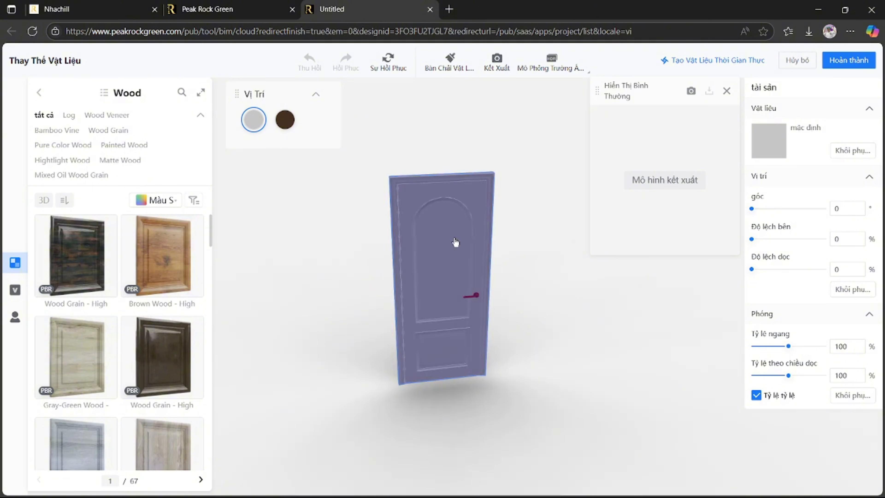
scroll(438, 225, "up", 5)
scroll(421, 221, "down", 5)
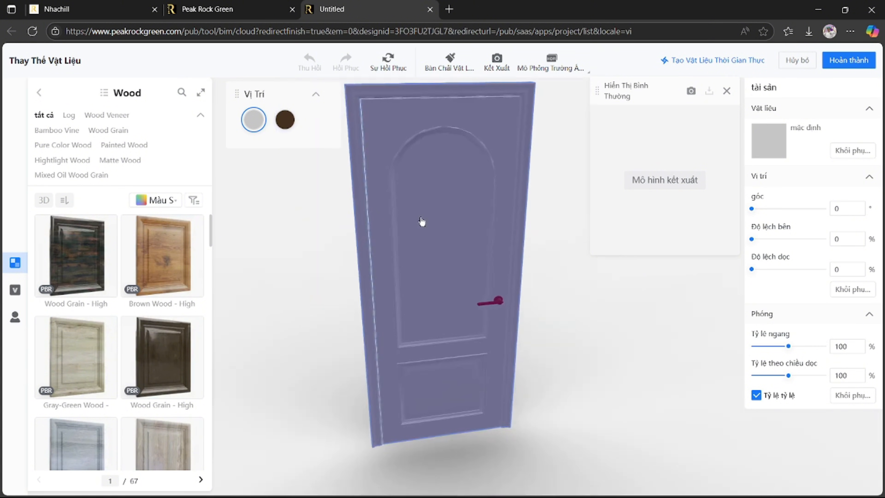
scroll(151, 300, "down", 5)
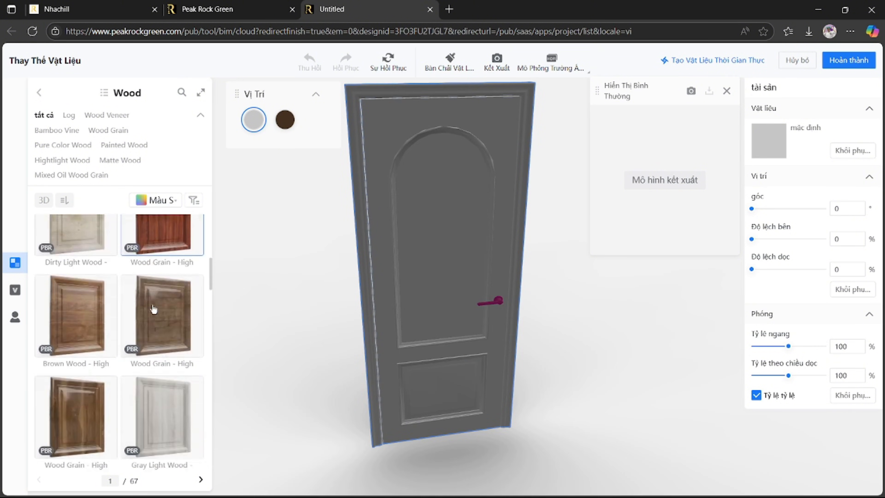
scroll(101, 354, "down", 3)
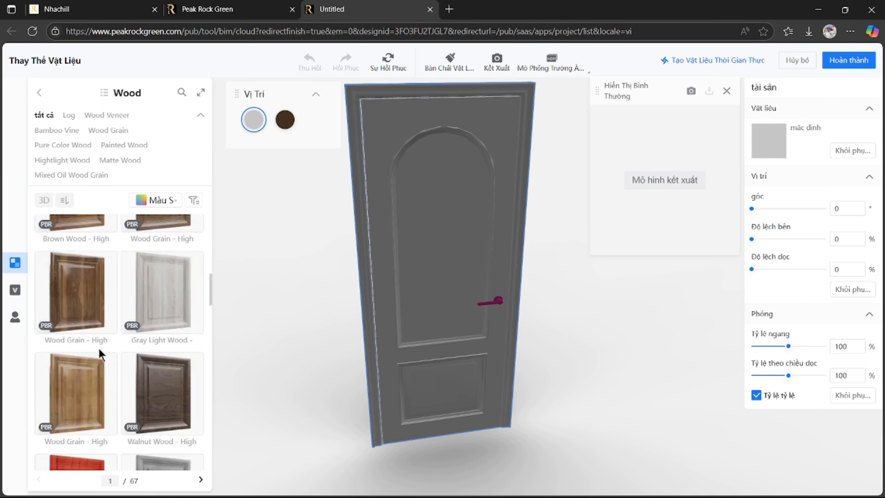
scroll(101, 353, "down", 2)
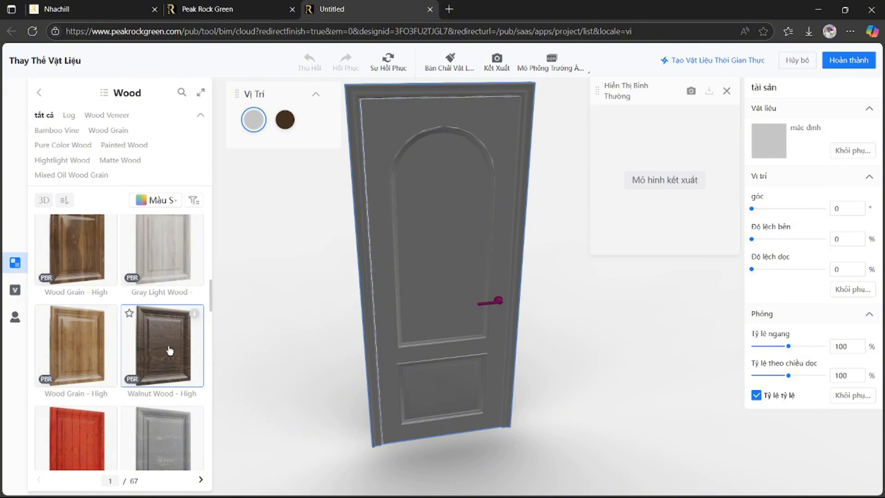
left_click(168, 347)
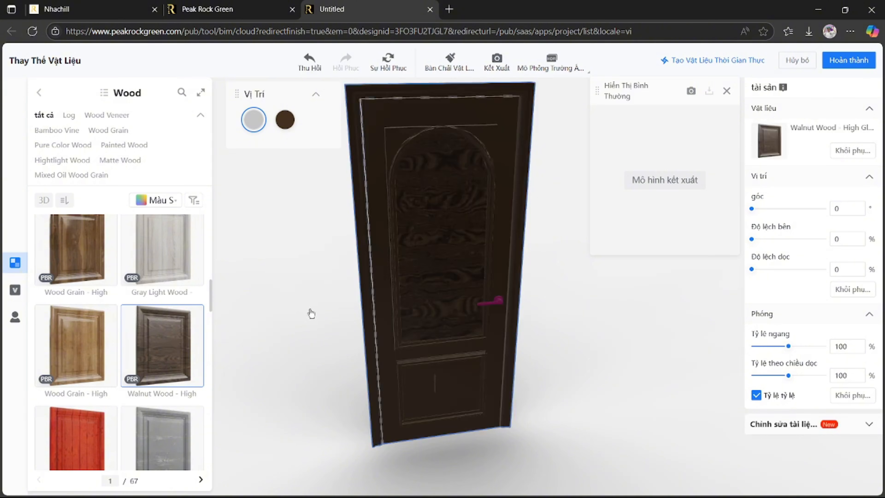
Check the walnut finish on the door model, complete the material replacement and examine the door in the 3D room
left_click_drag(361, 297, 443, 291)
scroll(539, 292, "up", 4)
scroll(541, 292, "down", 4)
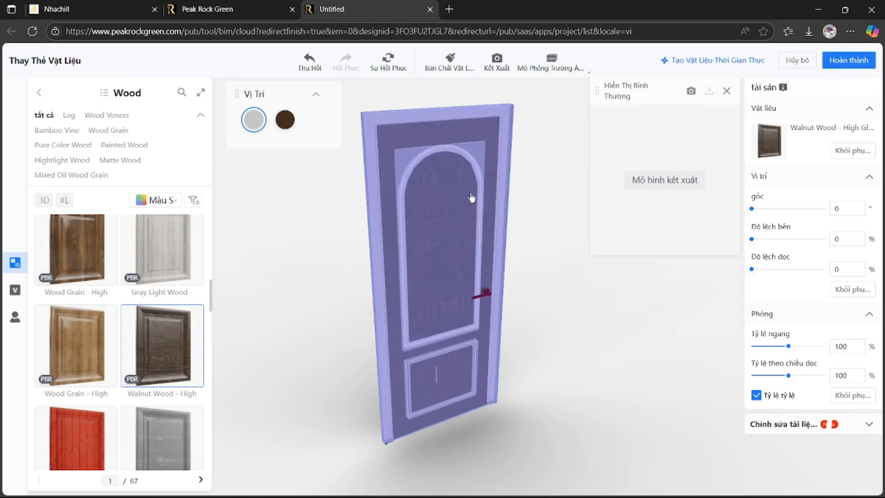
left_click_drag(407, 225, 411, 261)
left_click(849, 61)
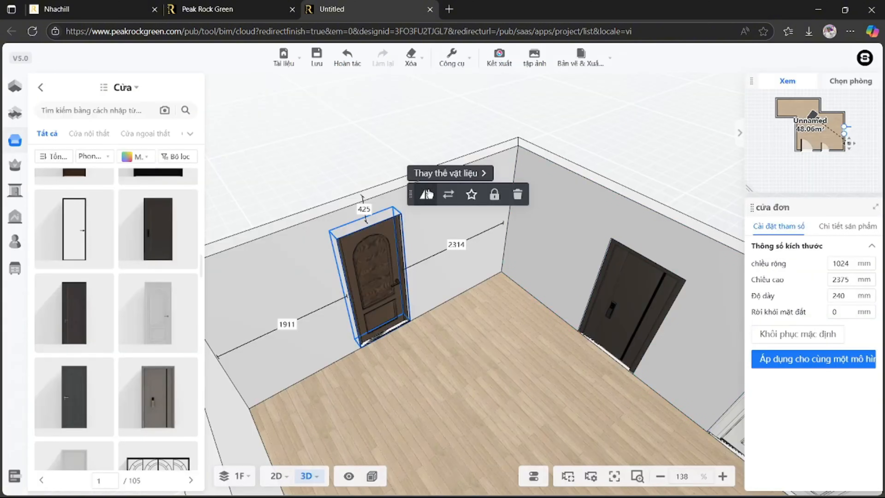
scroll(380, 326, "up", 3)
right_click_drag(389, 263, 552, 252)
scroll(466, 262, "up", 3)
scroll(453, 284, "down", 3)
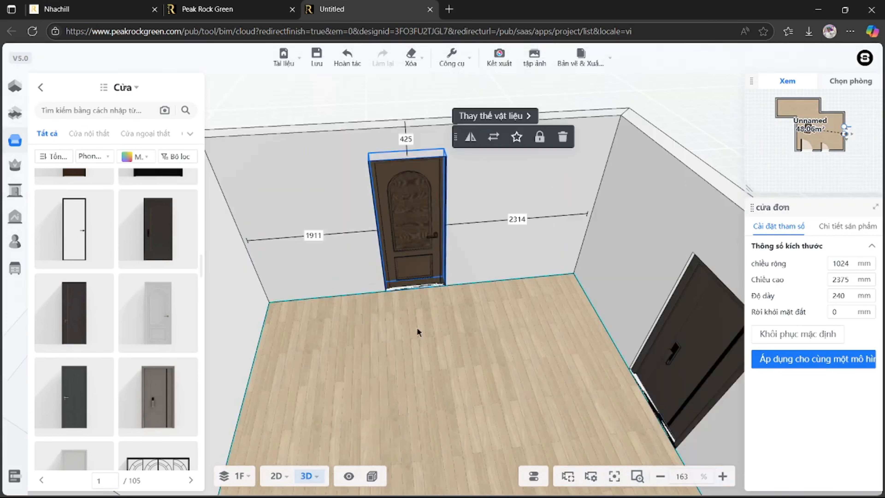
left_click_drag(418, 330, 452, 342)
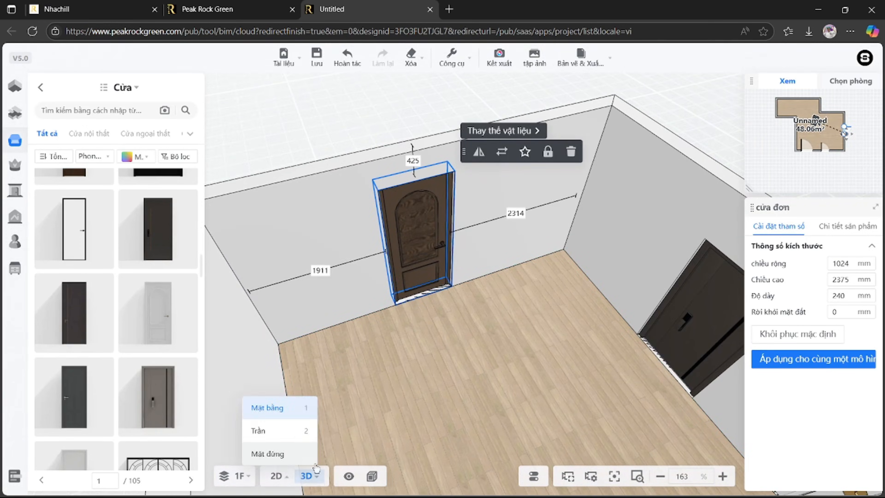